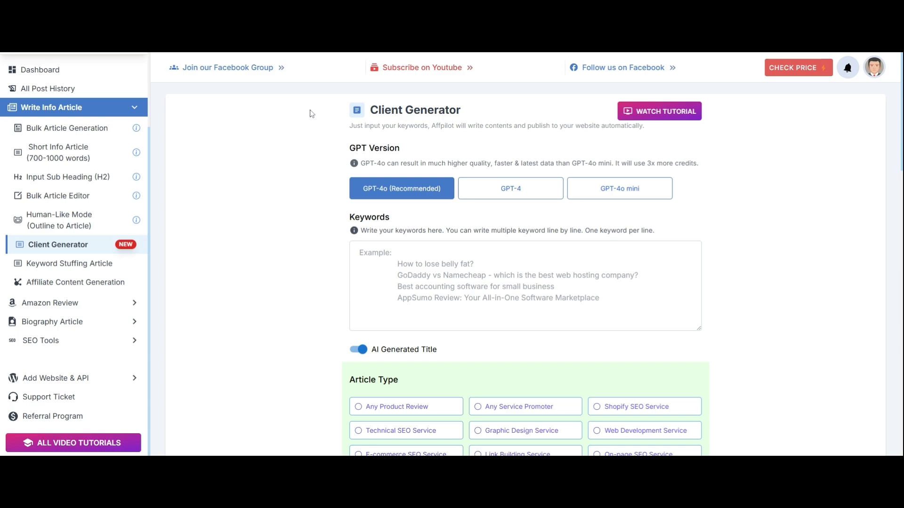
# - Scroll the Client Generator page to review its GPT version, keyword and Article Type options
pyautogui.scroll(-1, 310, 113)
pyautogui.scroll(-2, 313, 113)
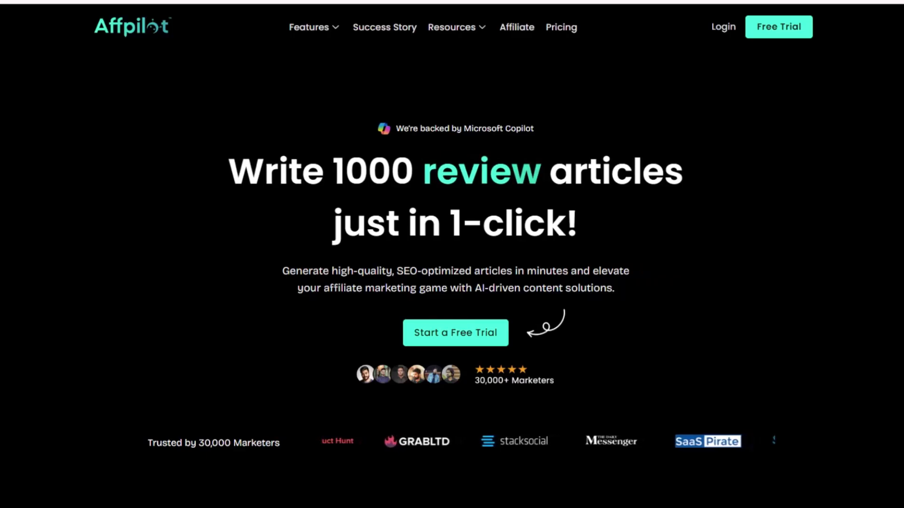
# - Scroll the homepage to the Advanced SEO Tools feature, then enter and select 'graphic design services in' in Google
pyautogui.scroll(-2, 452, 254)
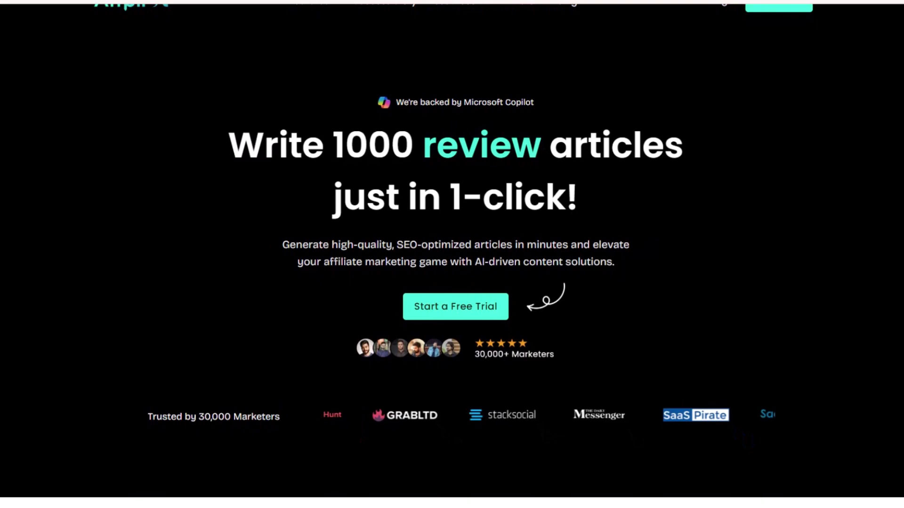
pyautogui.scroll(-3, 452, 254)
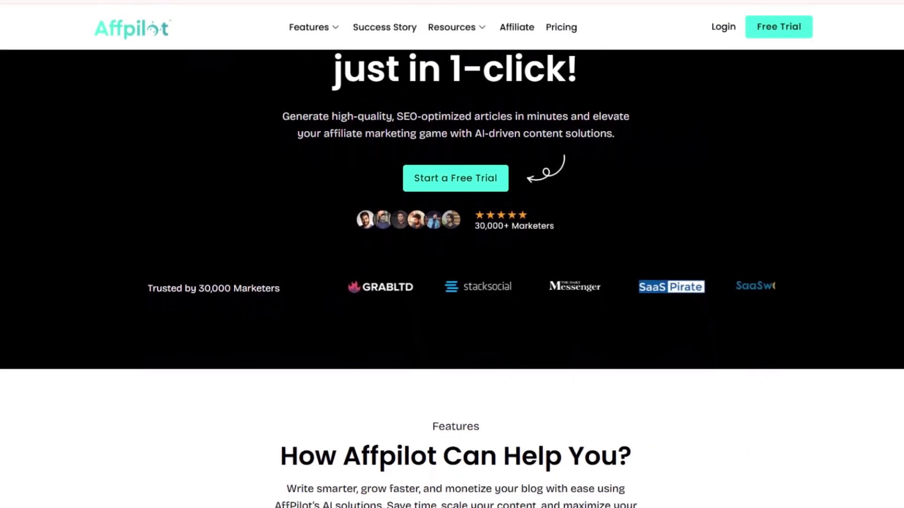
pyautogui.scroll(-3, 452, 255)
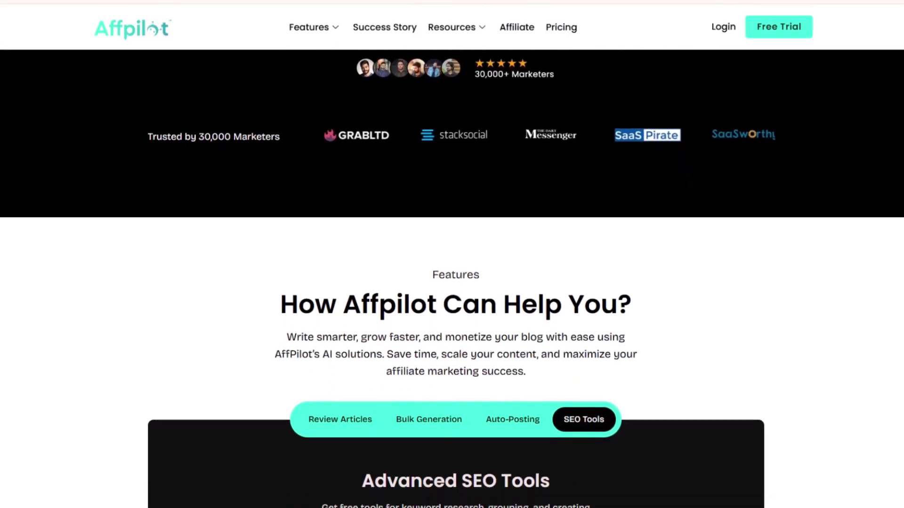
pyautogui.scroll(-3, 452, 254)
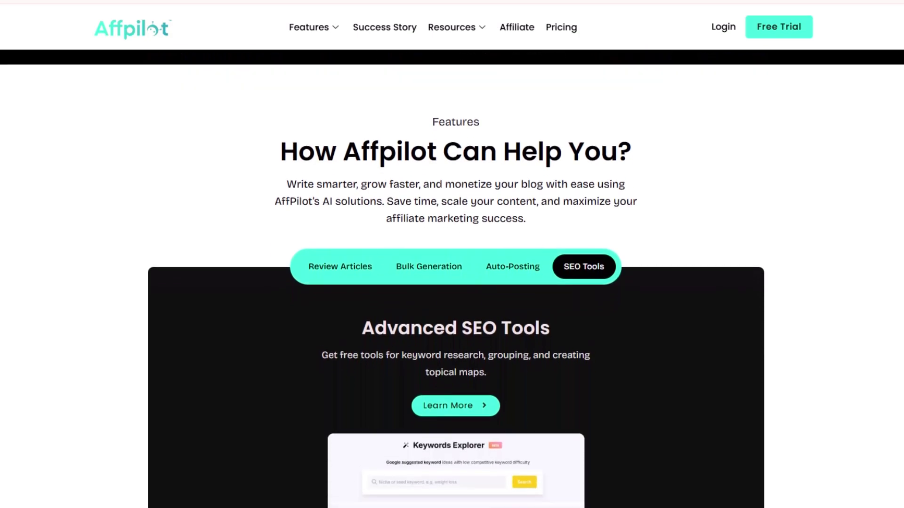
pyautogui.scroll(-3, 452, 254)
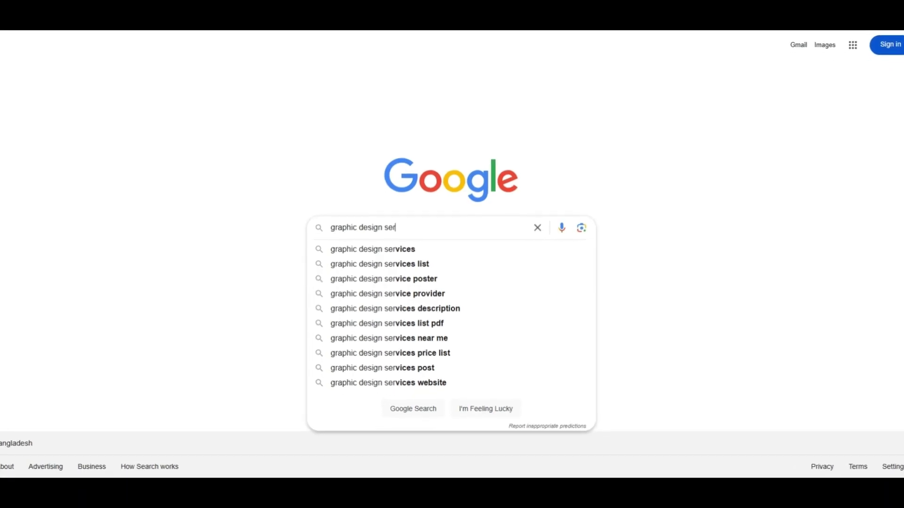
pyautogui.write('vices in')
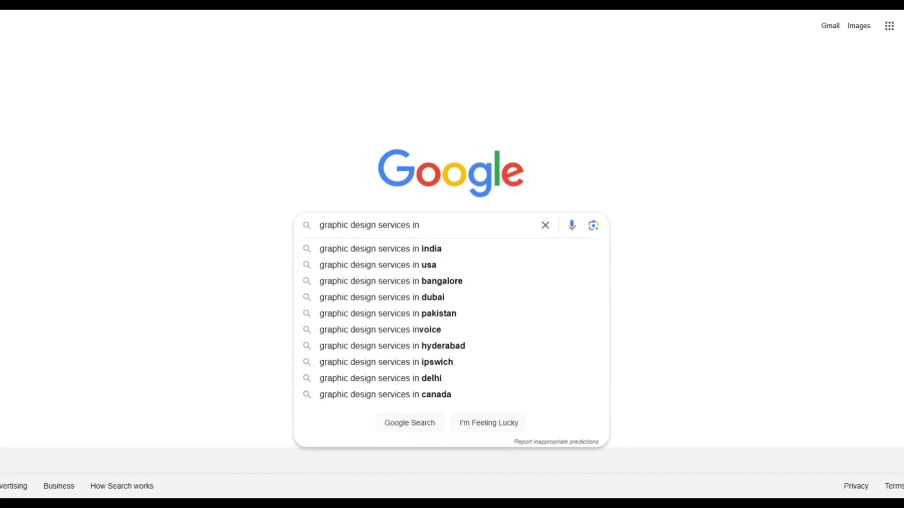
pyautogui.hotkey('ctrl', 'a')
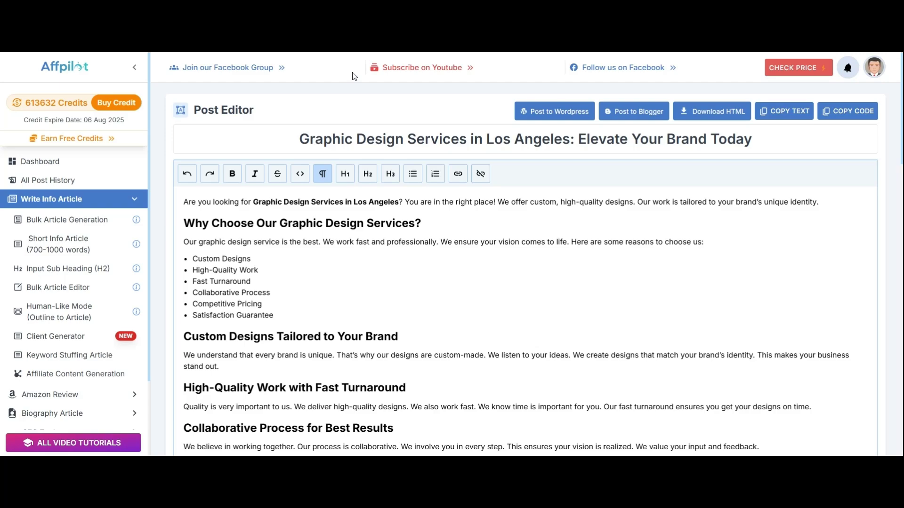
# - Scroll through the headings and sections of the Los Angeles graphic design article in the Post Editor
pyautogui.scroll(-2, 355, 77)
pyautogui.scroll(1, 355, 77)
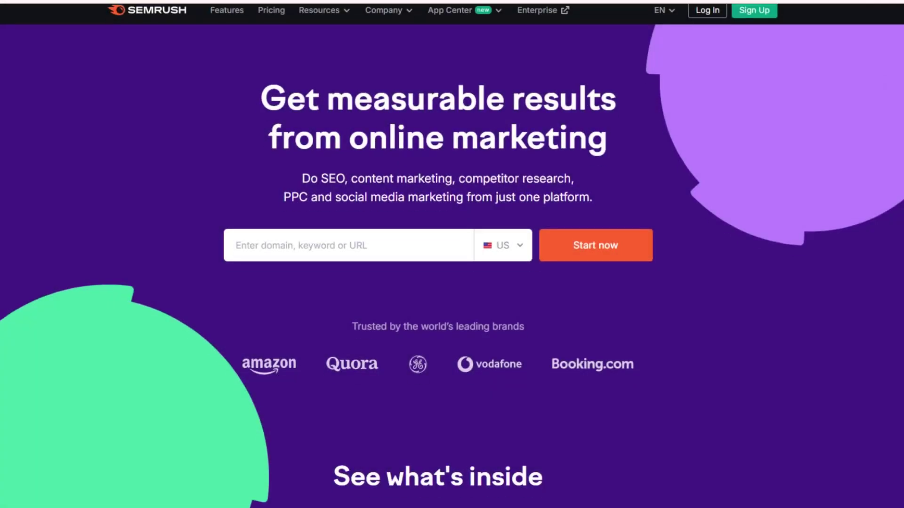
# - Scroll the Keyword Magic Tool table of 478 graphic design service keywords and their volumes
pyautogui.scroll(-3, 452, 254)
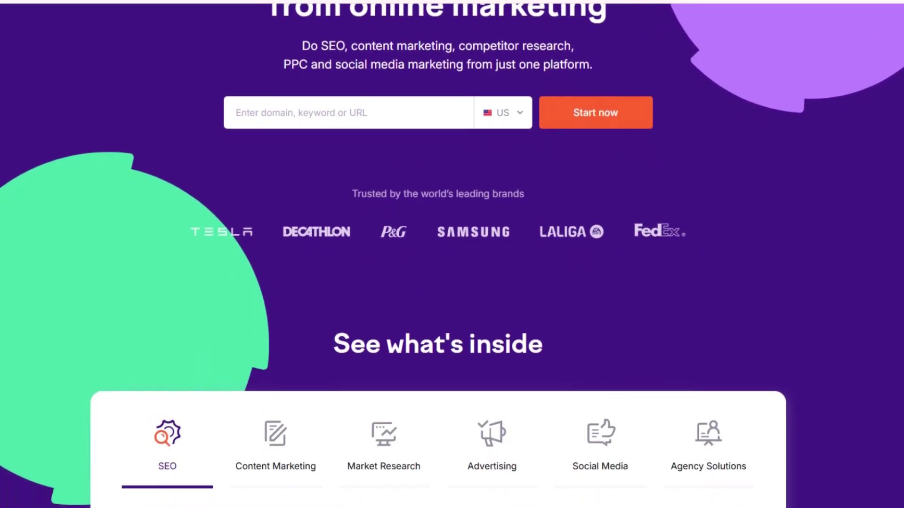
pyautogui.scroll(3, 452, 254)
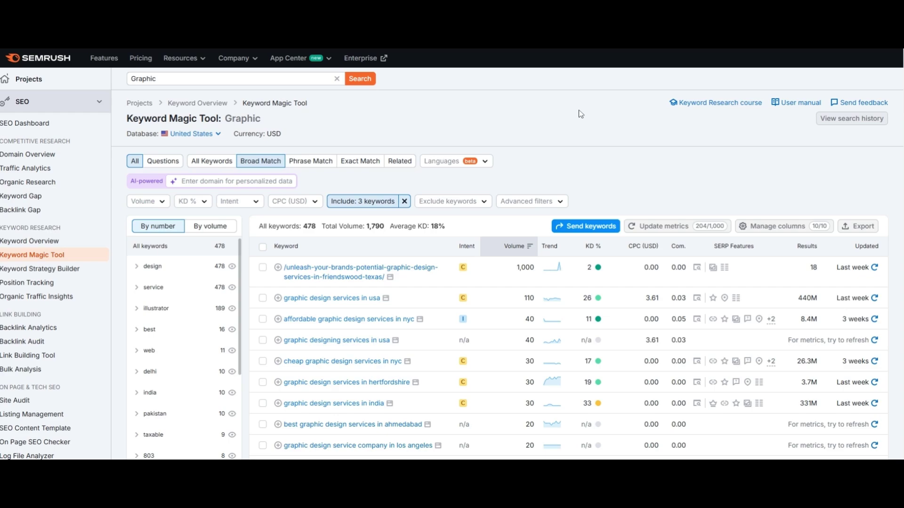
pyautogui.scroll(-1, 580, 115)
pyautogui.scroll(-1, 581, 113)
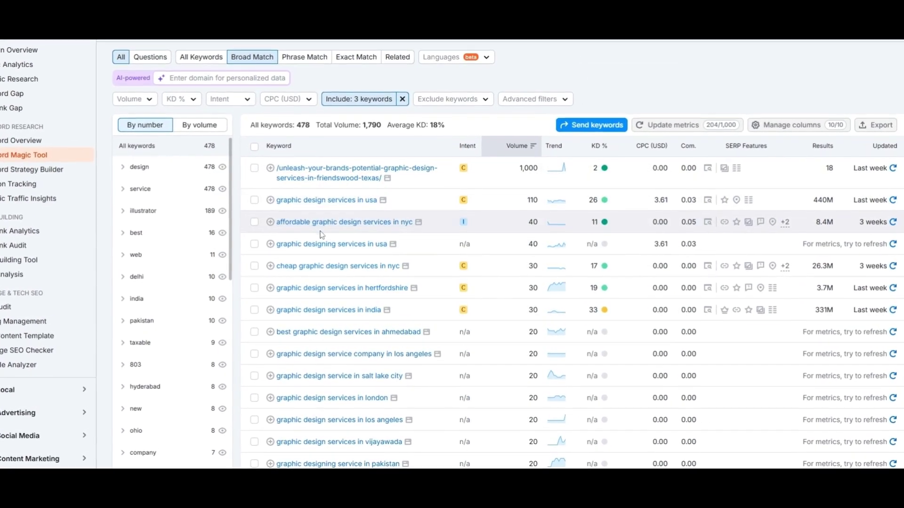
pyautogui.scroll(-2, 343, 275)
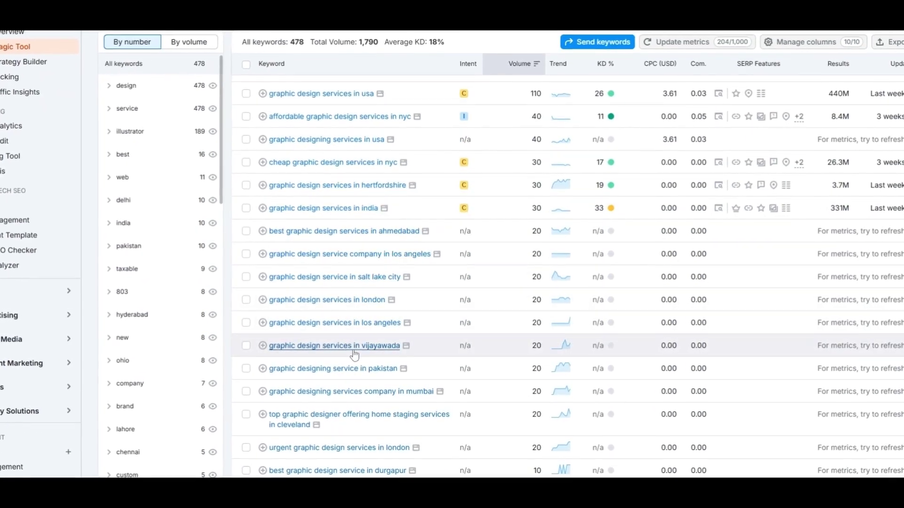
pyautogui.scroll(2, 362, 367)
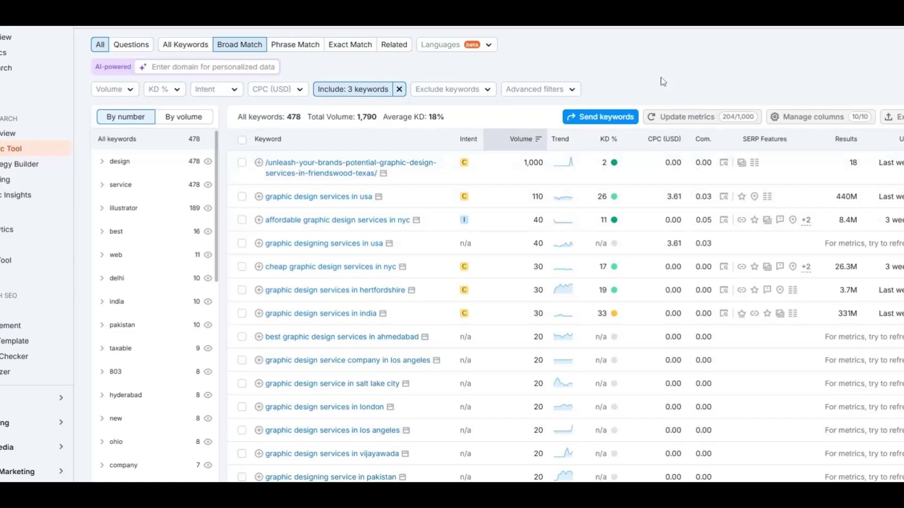
pyautogui.scroll(3, 192, 121)
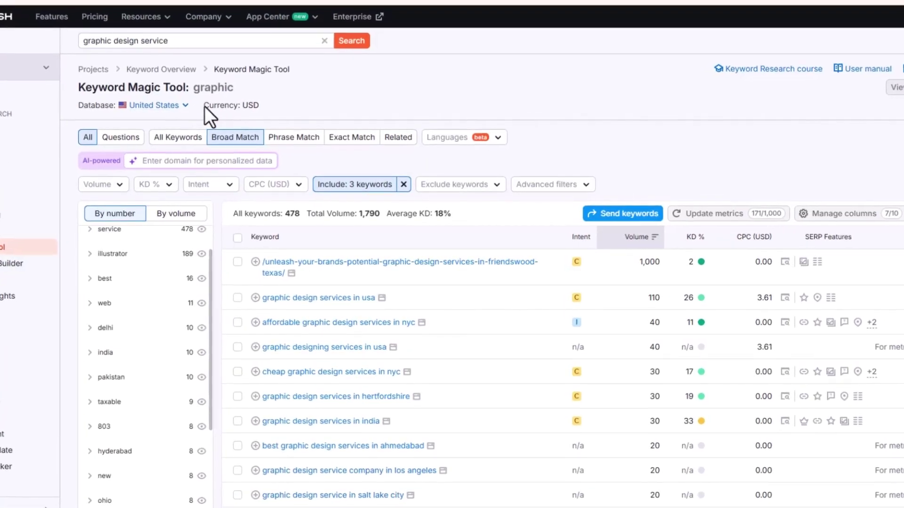
pyautogui.scroll(-3, 329, 193)
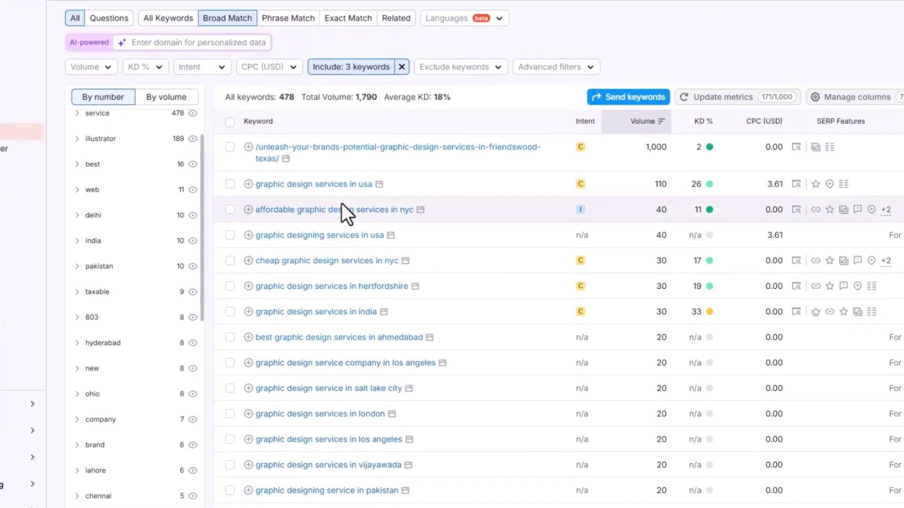
pyautogui.scroll(3, 342, 210)
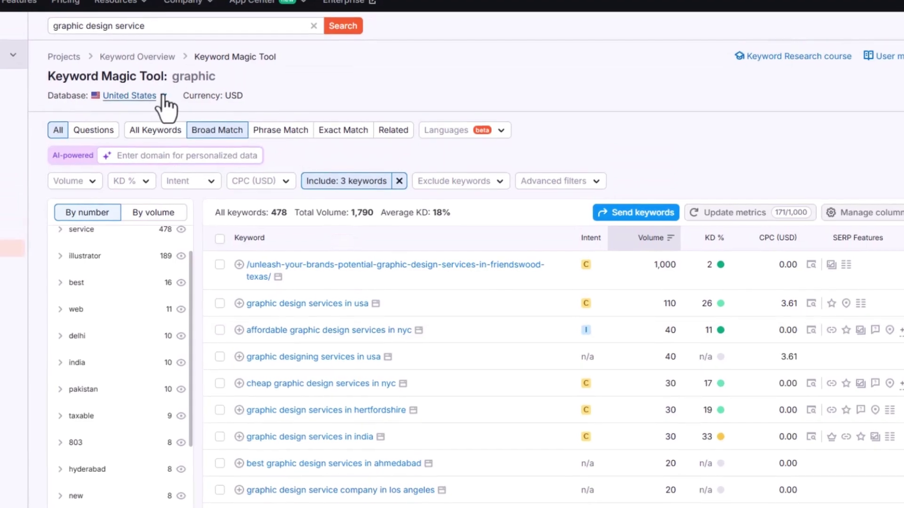
# - Open the United States database menu and scroll through the available keyword database countries
pyautogui.click(164, 98)
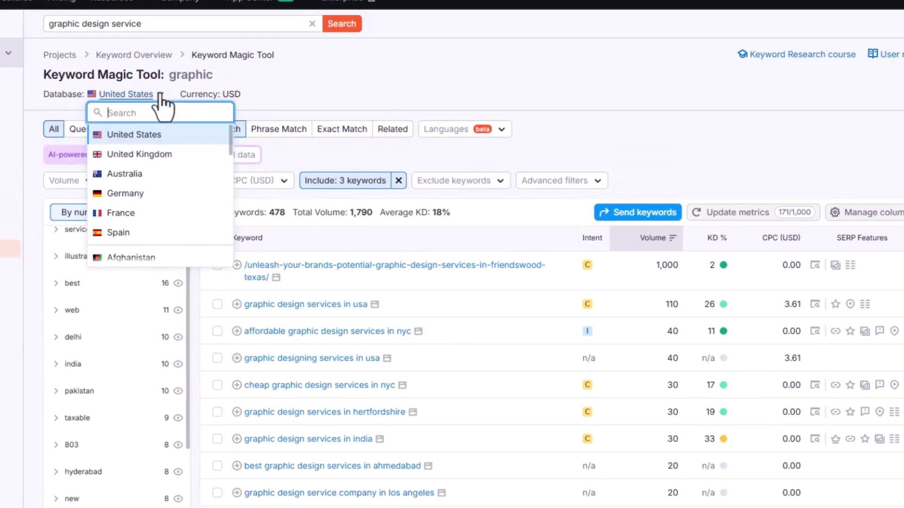
pyautogui.scroll(-4, 174, 170)
pyautogui.scroll(-6, 169, 172)
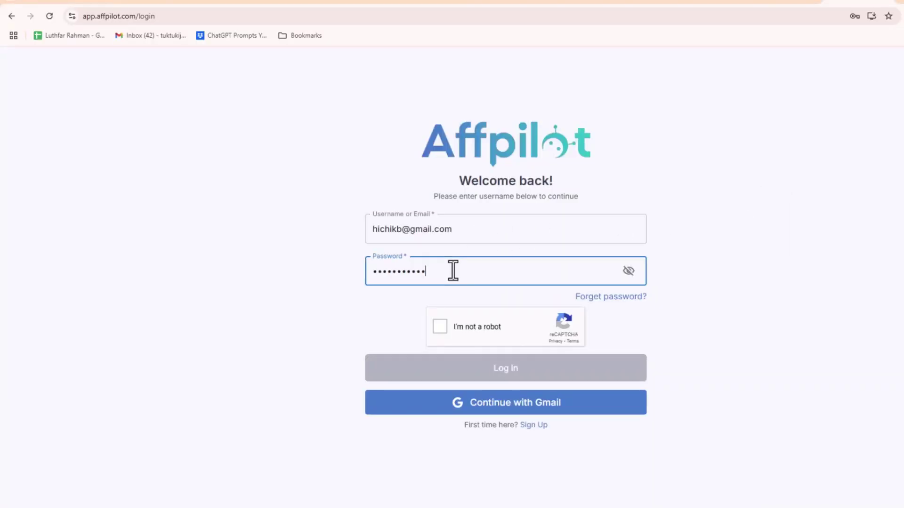
# - Pass the reCAPTCHA, log in to Affpilot, and open the Client Generator from the sidebar
pyautogui.click(439, 325)
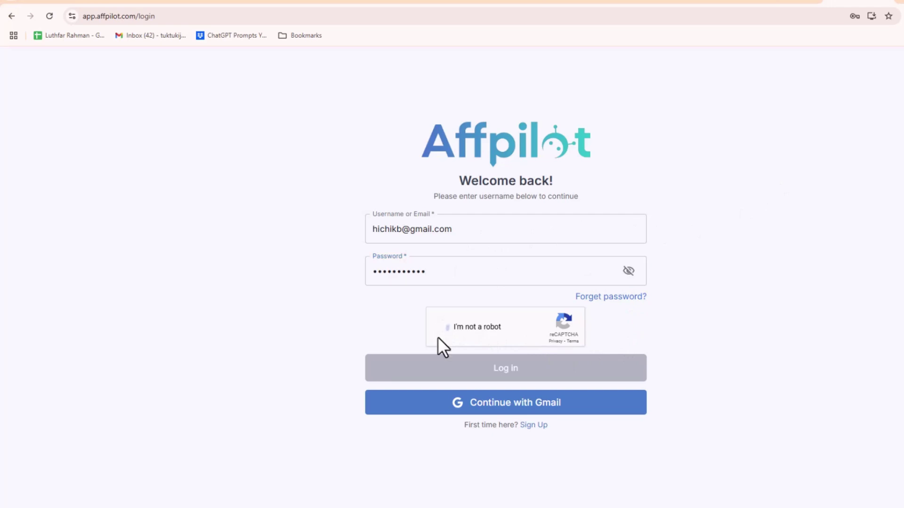
pyautogui.click(445, 374)
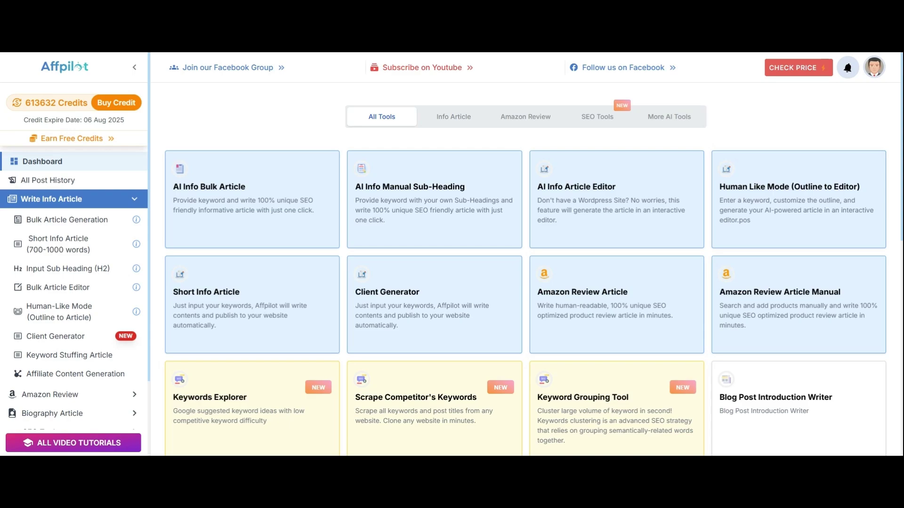
pyautogui.scroll(-2, 37, 165)
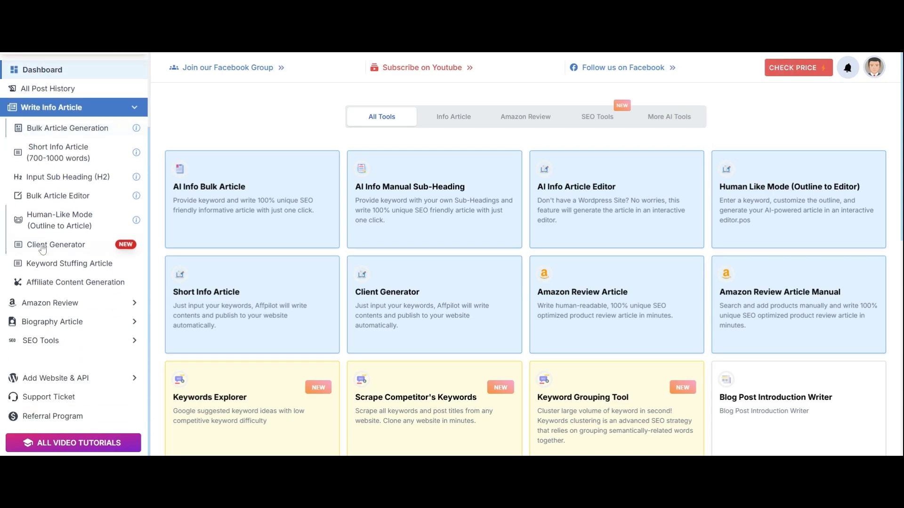
pyautogui.click(45, 248)
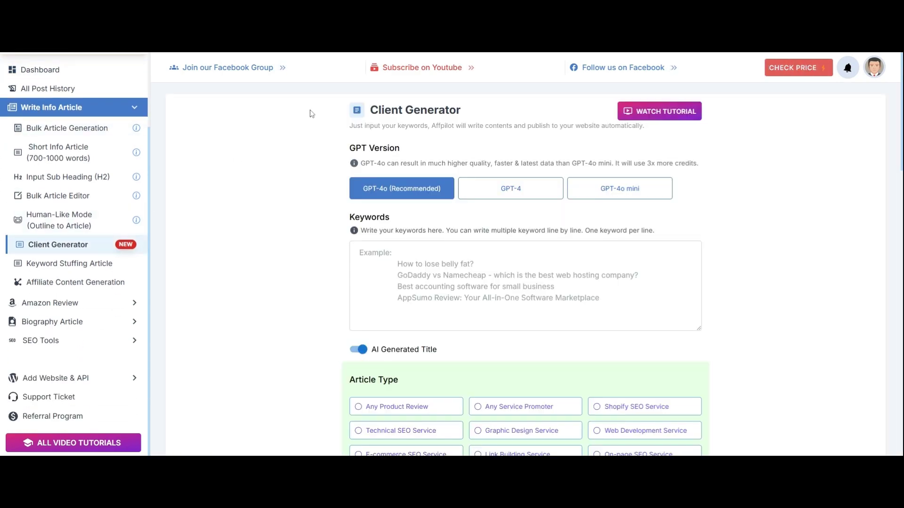
# - Paste the five graphic design services keywords, USA through Los Angeles, into the Keywords box
pyautogui.scroll(-1, 310, 113)
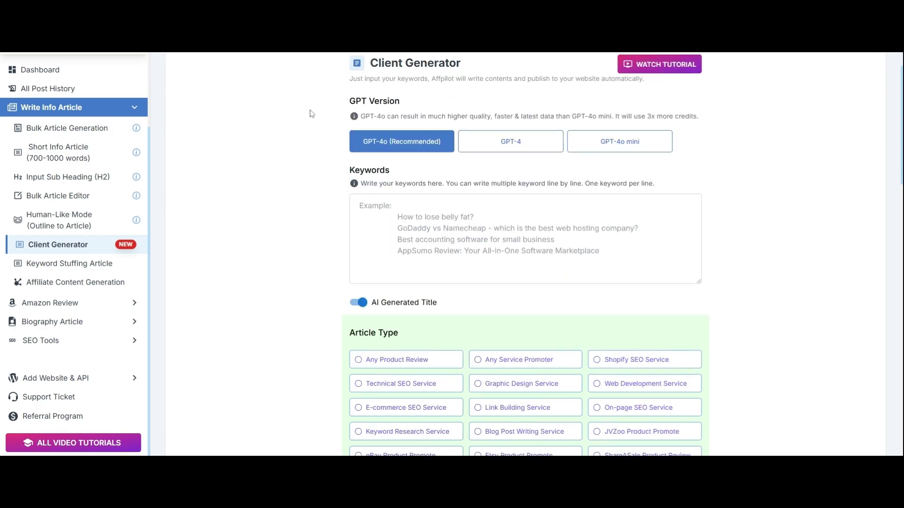
pyautogui.scroll(-5, 310, 113)
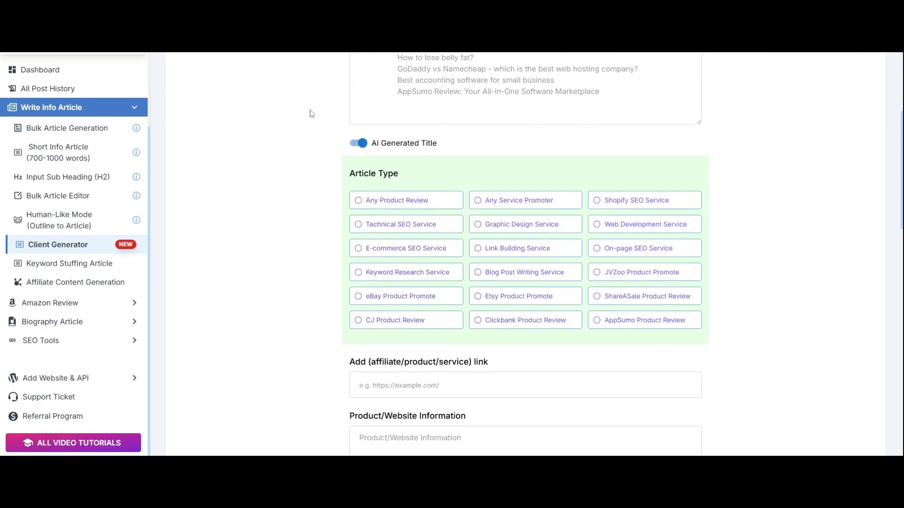
pyautogui.scroll(-2, 310, 114)
pyautogui.scroll(7, 310, 114)
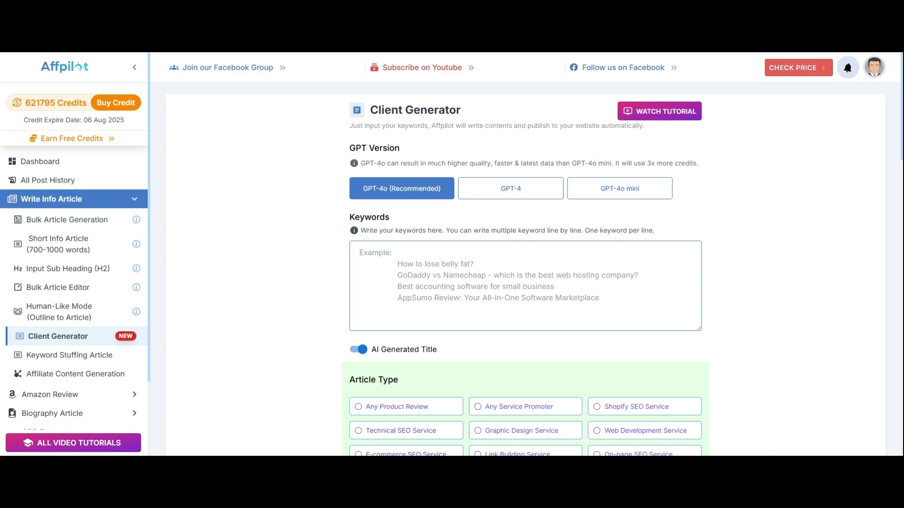
pyautogui.write('graphic design services in usa affordable graphic design services in nyc graphic design services in india graphic design services in hertfordshire graphic design services in los angeles')
# - Switch the GPT version from GPT-4o mini to GPT-4
pyautogui.scroll(-1, 526, 254)
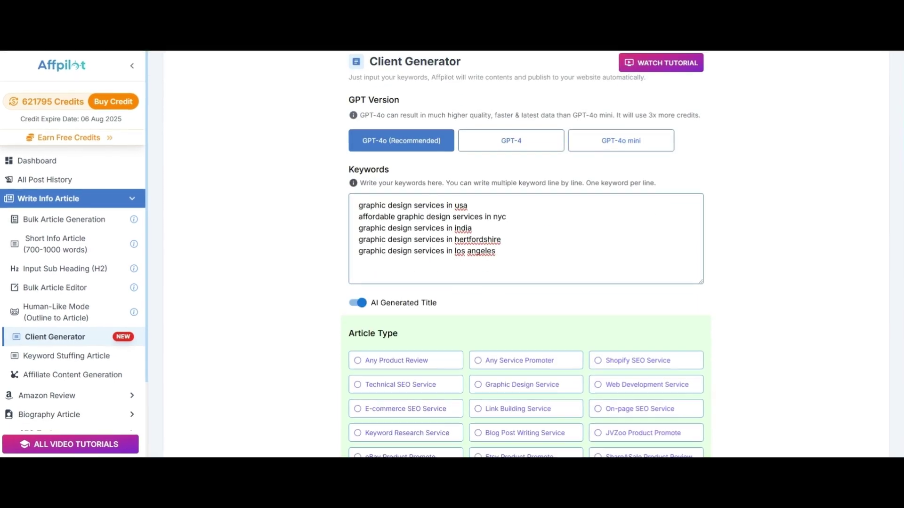
pyautogui.click(626, 148)
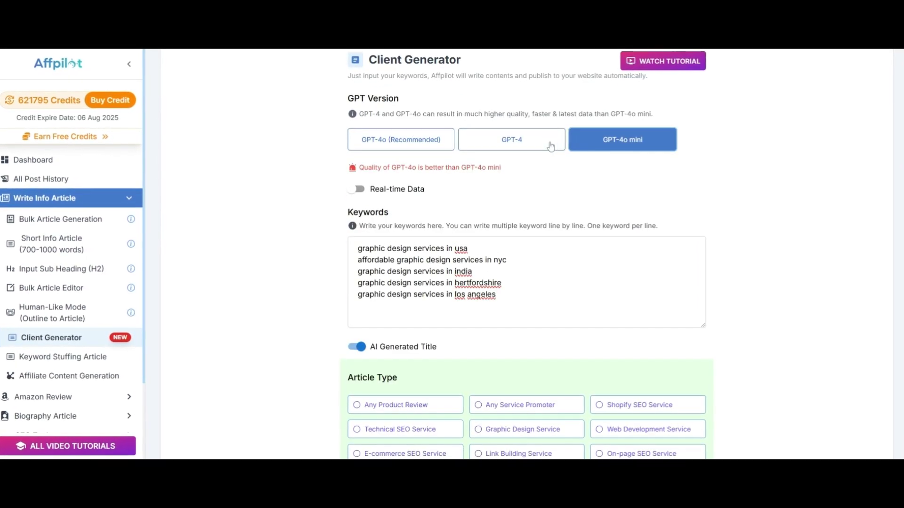
pyautogui.click(512, 141)
# - Pick Graphic Design Service as the article type, with AI Generated Title left on
pyautogui.scroll(-1, 281, 234)
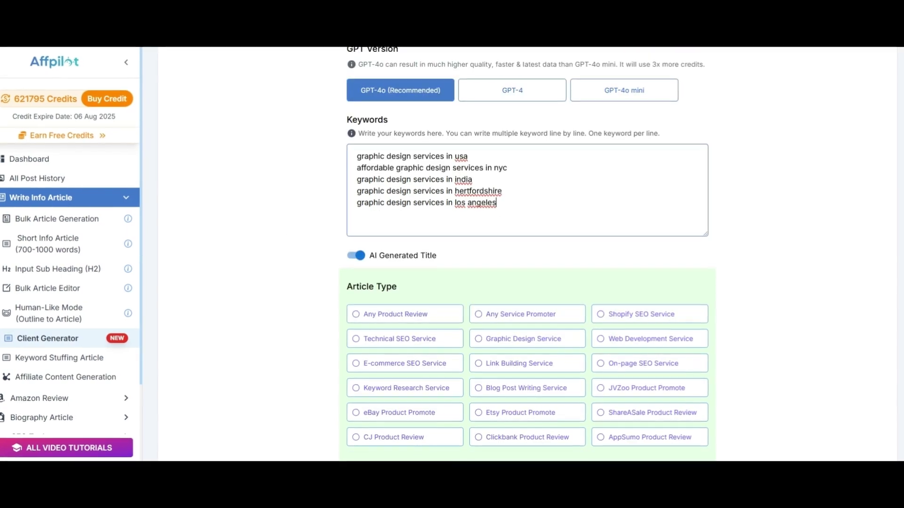
pyautogui.scroll(-1, 365, 215)
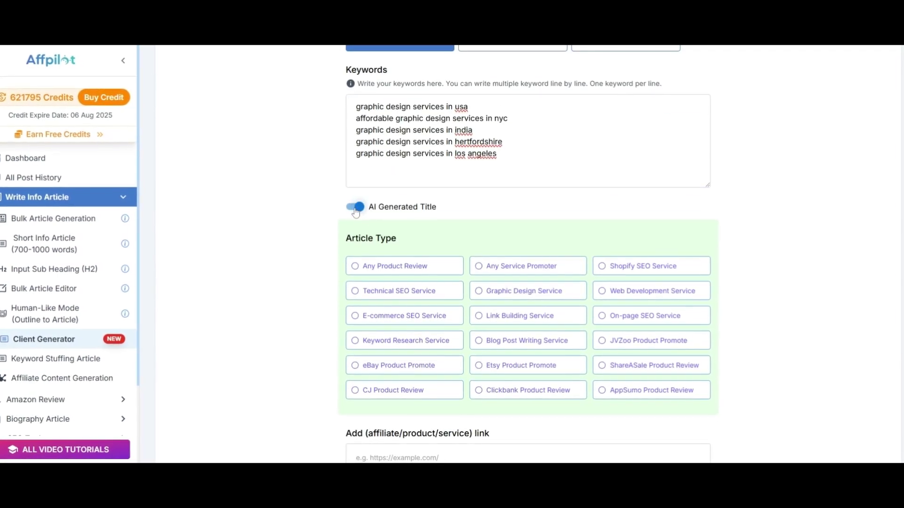
pyautogui.scroll(-1, 405, 208)
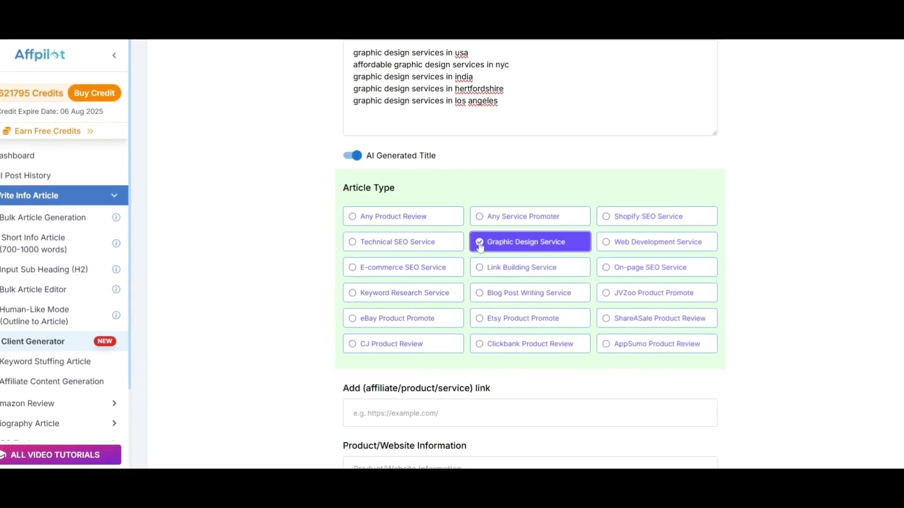
pyautogui.scroll(-4, 300, 248)
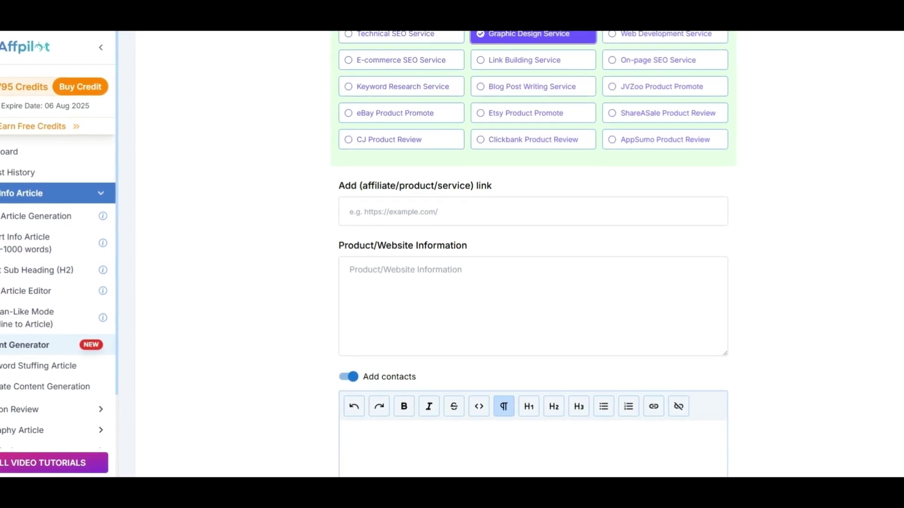
# - Paste the graphic design service description, then add website, email, Fiverr and Upwork contact lines
pyautogui.write('My graphic design service offers custom, high-quality designs tailored to your brand’s unique identity. I deliver fast, professional work with a collaborative process to ensure your vision comes to life. With competitive pricing and a satisfaction guarantee, I provide creative solutions that help your business stand out.')
pyautogui.scroll(-2, 333, 316)
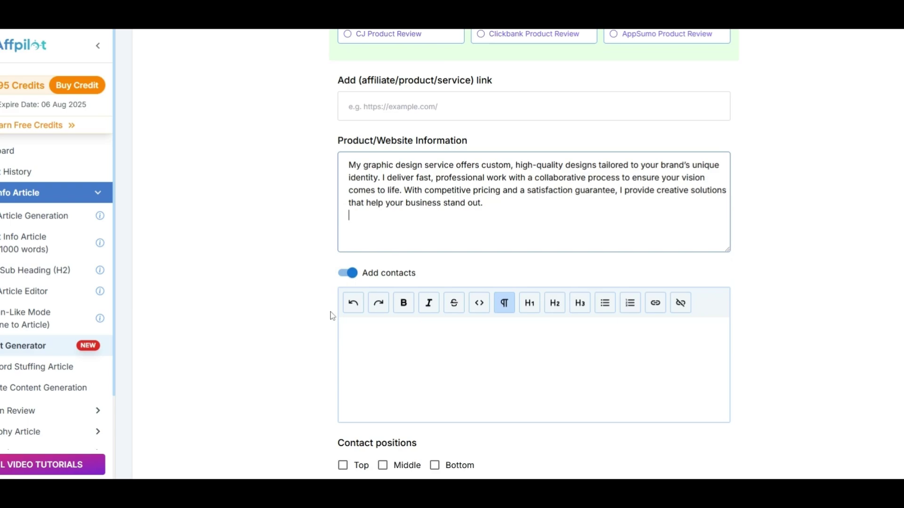
pyautogui.scroll(-1, 306, 316)
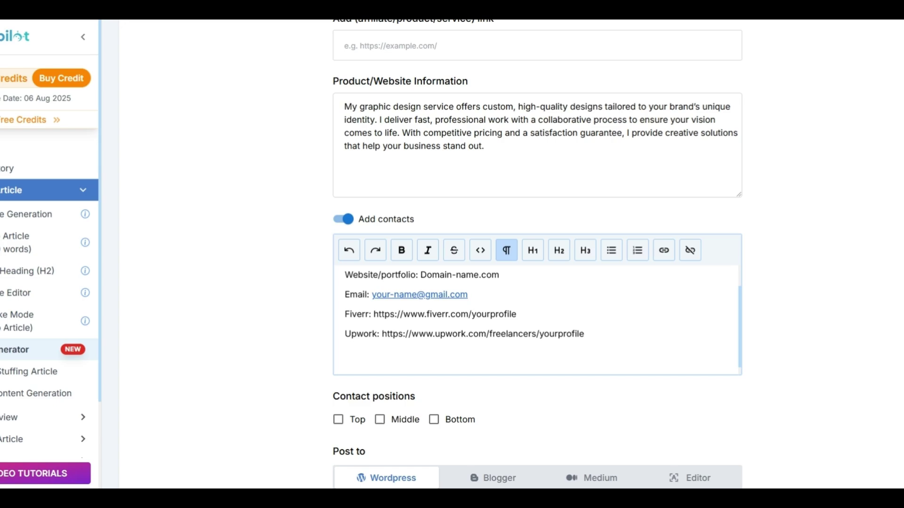
pyautogui.scroll(1, 460, 306)
pyautogui.scroll(-2, 464, 311)
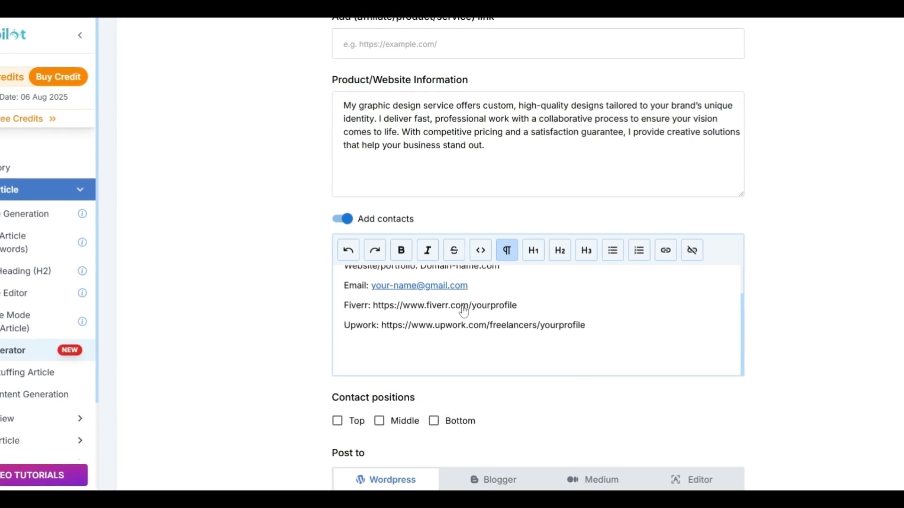
pyautogui.scroll(1, 464, 311)
pyautogui.scroll(-1, 464, 312)
# - Place contacts at Bottom and send output to the built-in Editor rather than WordPress
pyautogui.scroll(-3, 306, 329)
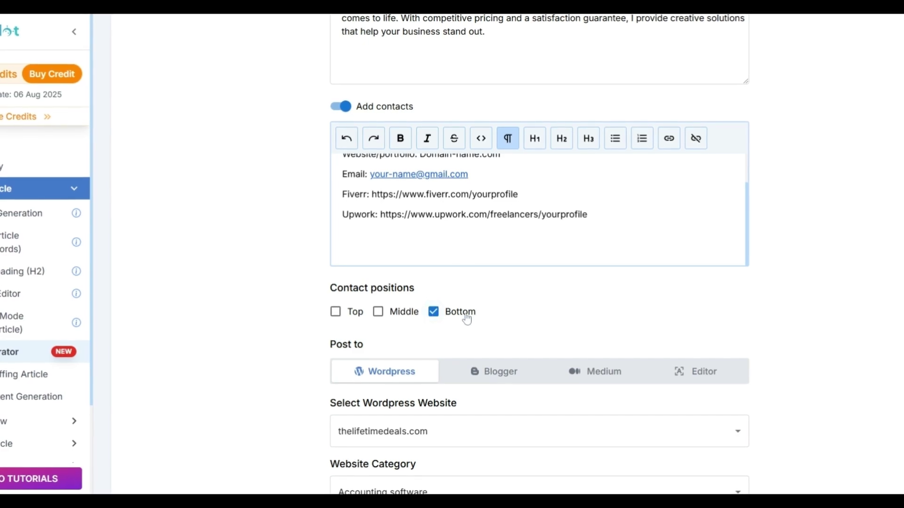
pyautogui.scroll(-1, 467, 320)
pyautogui.scroll(-2, 505, 278)
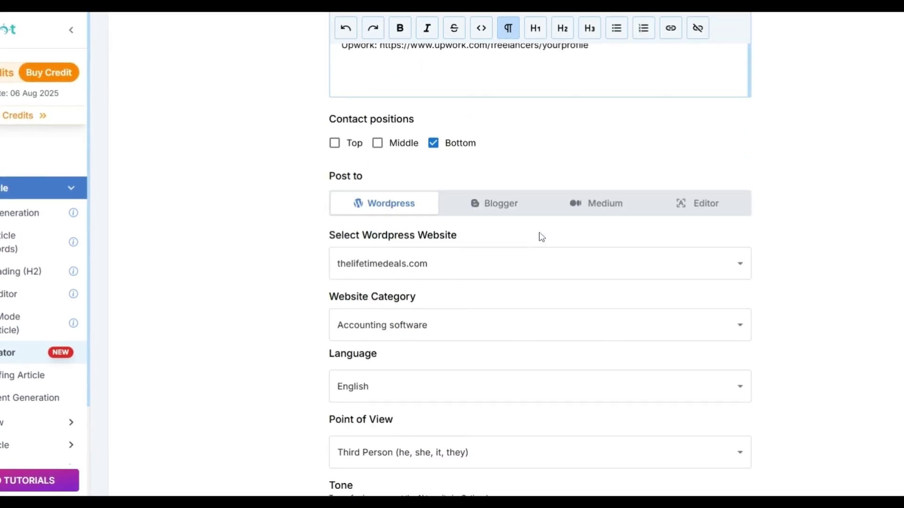
pyautogui.click(688, 205)
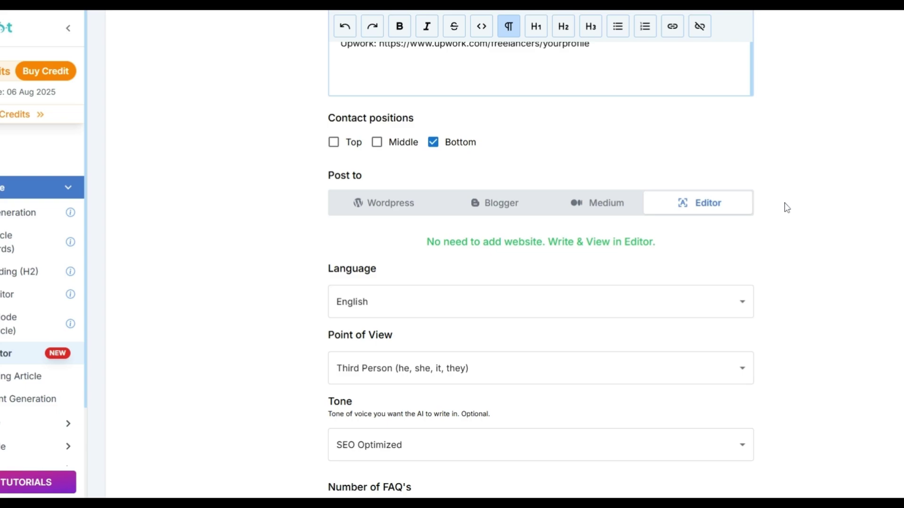
pyautogui.scroll(-5, 787, 208)
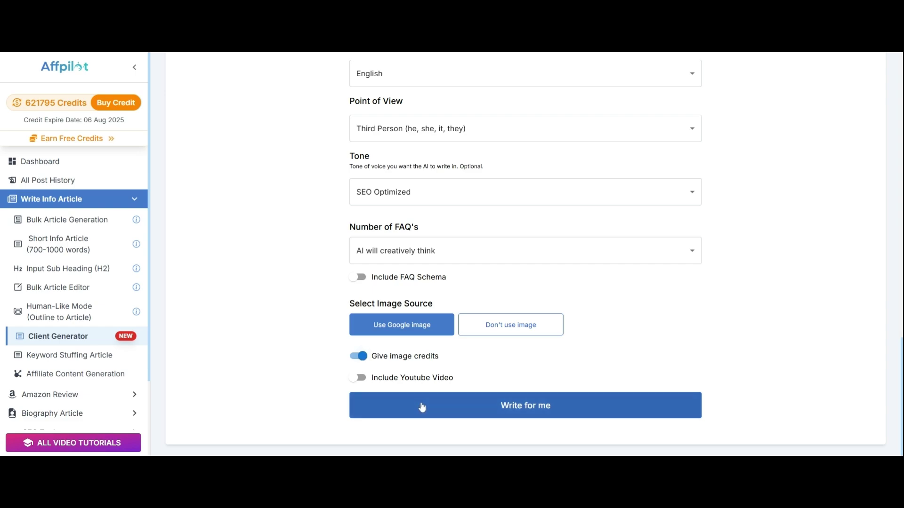
# - Generate the five graphic design articles and scroll through the finished Los Angeles post
pyautogui.click(419, 407)
pyautogui.scroll(-2, 626, 280)
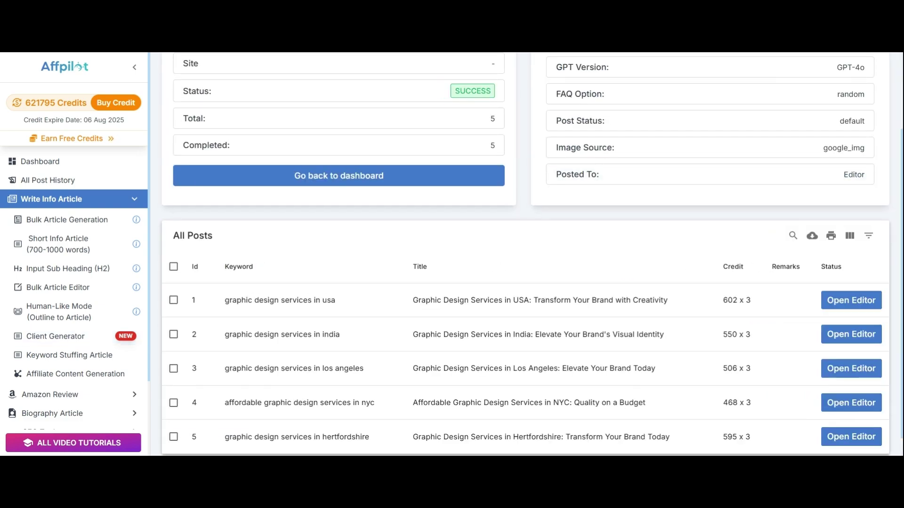
pyautogui.scroll(-1, 649, 220)
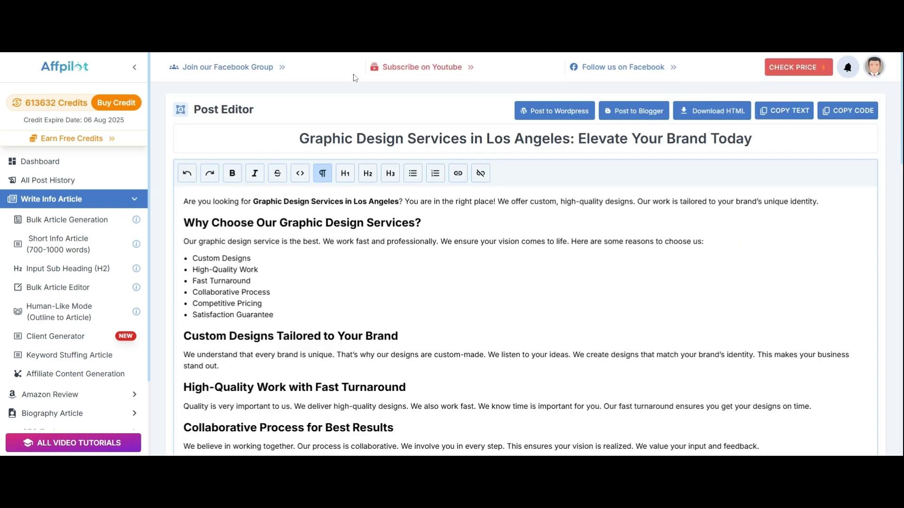
pyautogui.scroll(-3, 527, 254)
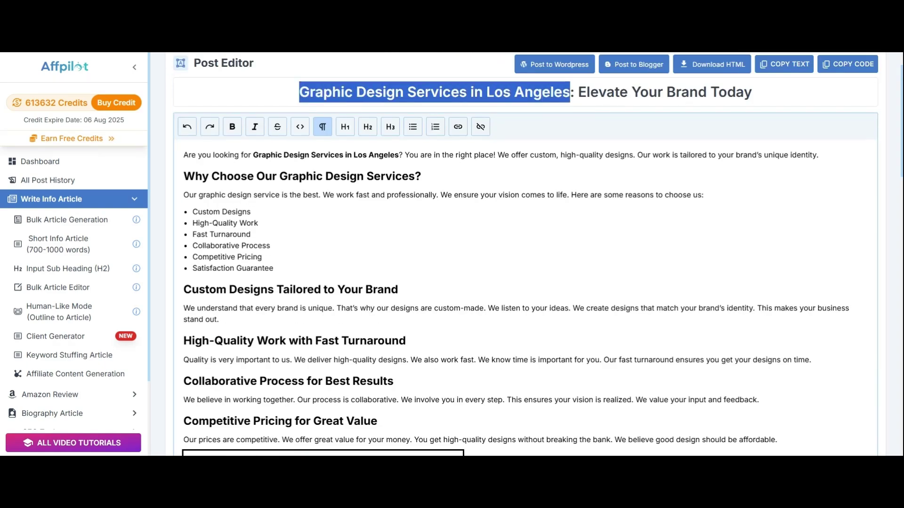
pyautogui.scroll(-1, 538, 254)
pyautogui.scroll(-10, 528, 255)
# - Select the Contact Us heading and the closing contact block to check the appended details
pyautogui.tripleClick(212, 297)
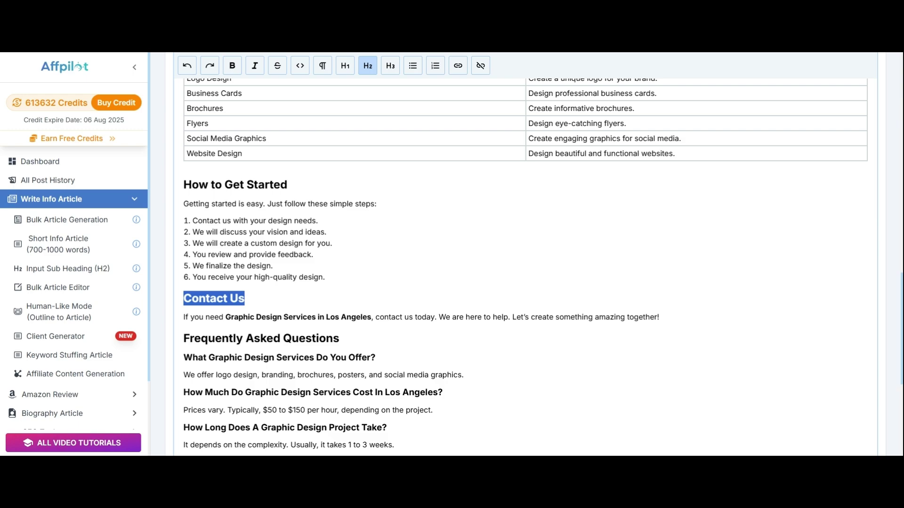
pyautogui.scroll(-3, 527, 254)
pyautogui.scroll(-1, 527, 254)
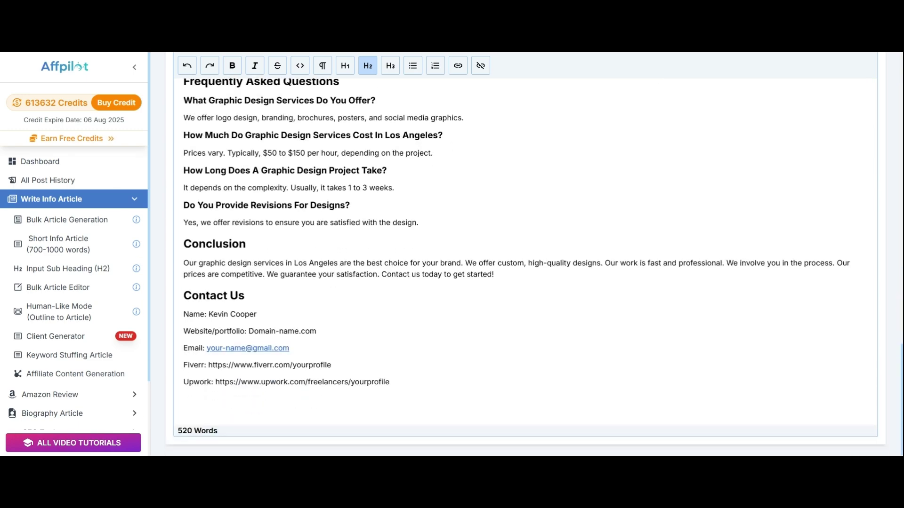
pyautogui.moveTo(390, 382); pyautogui.dragTo(204, 314)
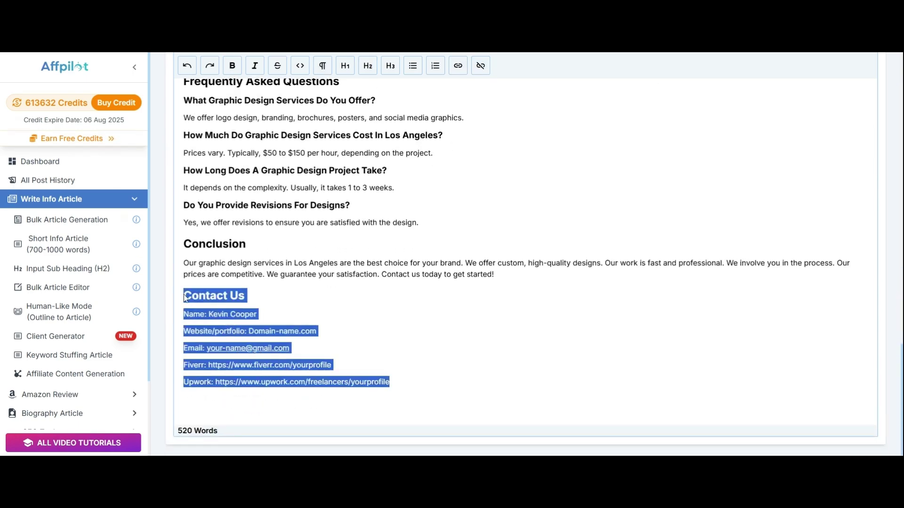
pyautogui.click(258, 314)
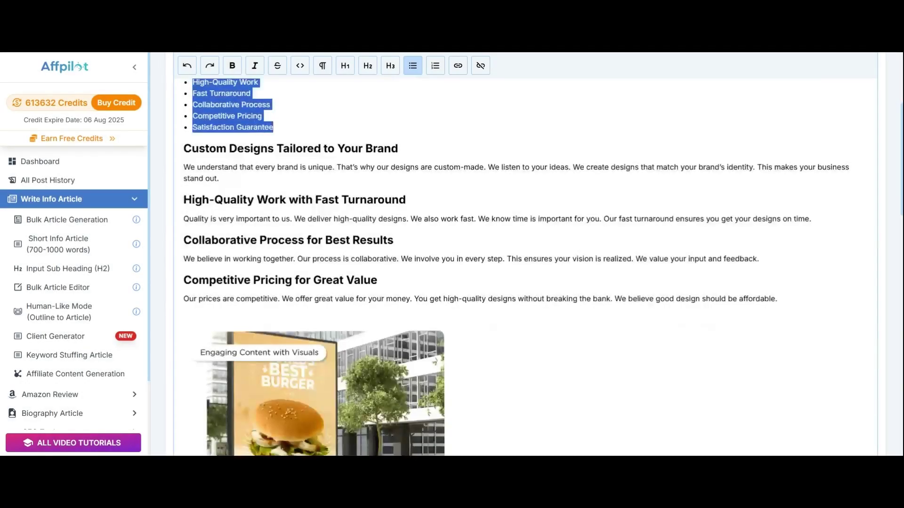
# - Highlight text in the upper service sections, then scroll down past the billboard image
pyautogui.moveTo(184, 167); pyautogui.dragTo(229, 200)
pyautogui.click(195, 168)
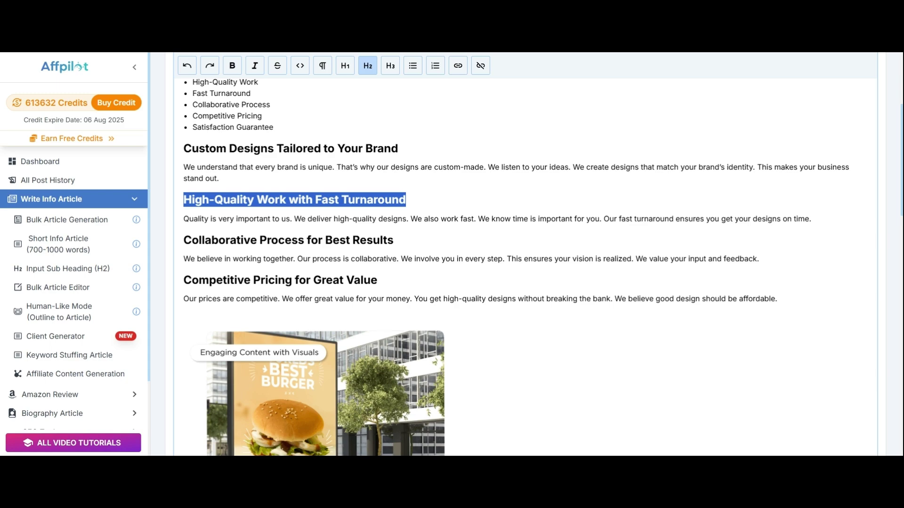
pyautogui.scroll(-2, 530, 267)
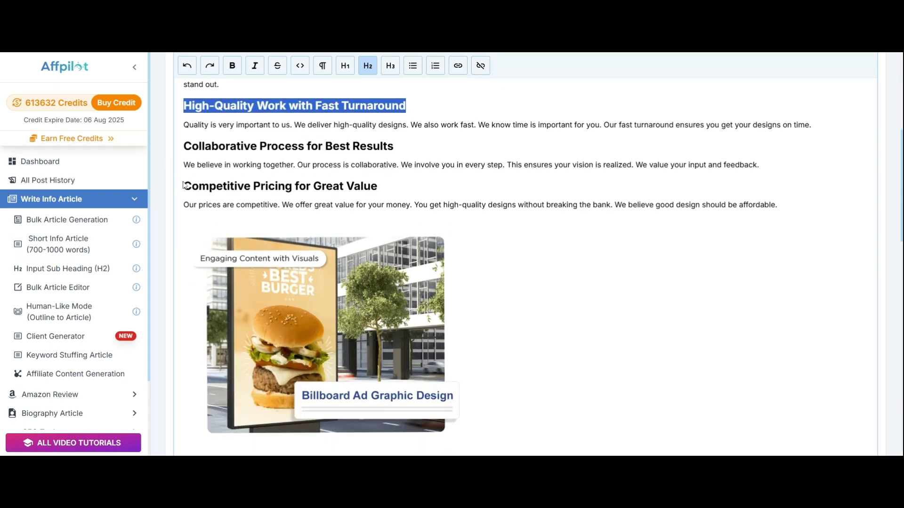
pyautogui.scroll(-5, 395, 197)
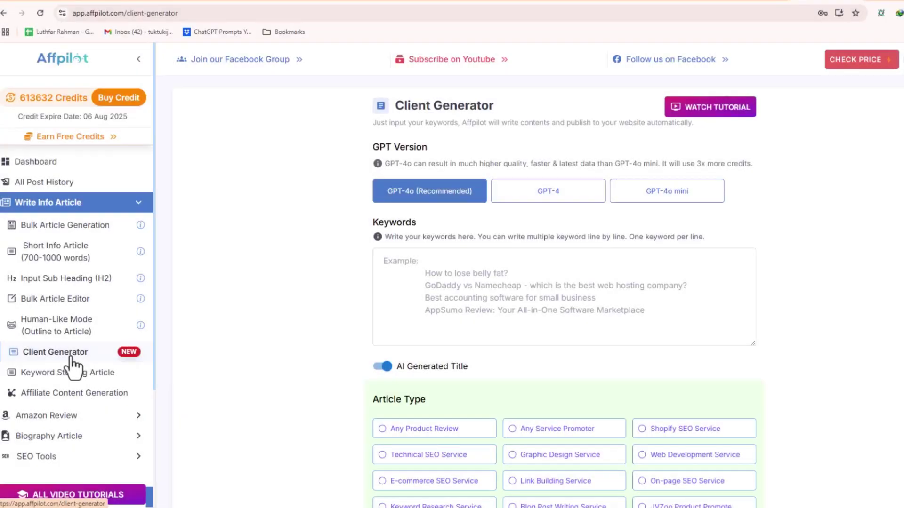
# - Scroll down the Affpilot homepage to the 'How Affpilot Can Help You?' Advanced SEO Tools section
pyautogui.scroll(-1, 705, 207)
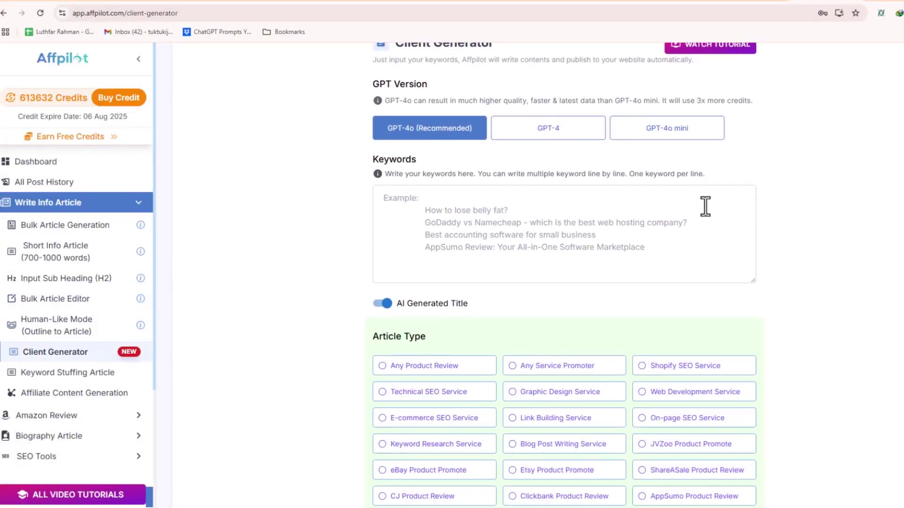
pyautogui.scroll(-1, 705, 208)
pyautogui.scroll(3, 705, 207)
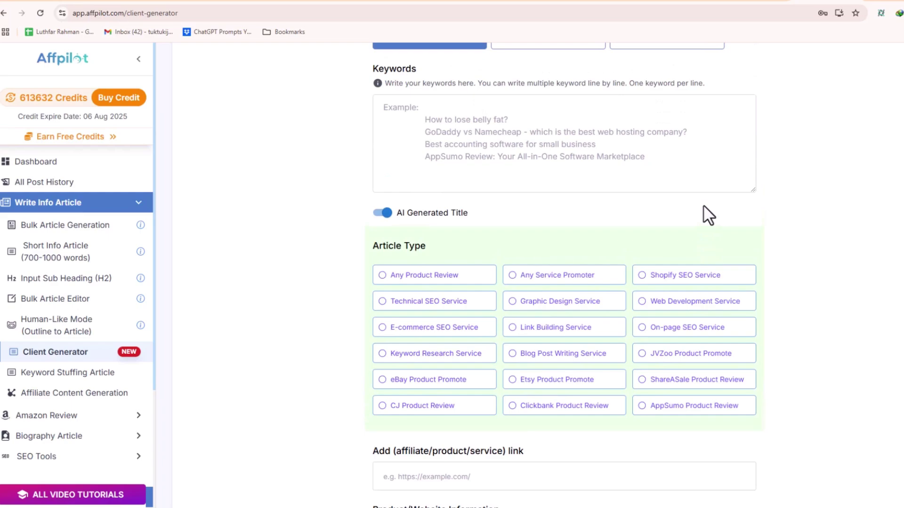
pyautogui.scroll(1, 705, 207)
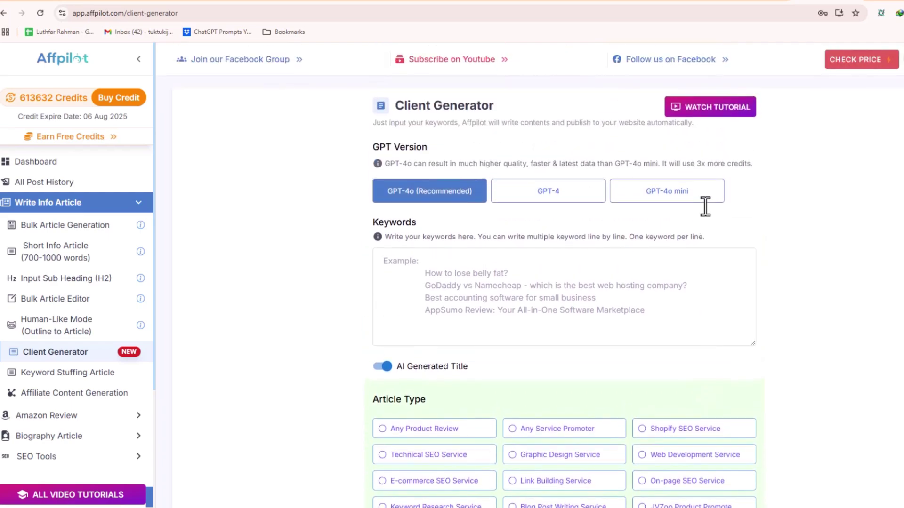
pyautogui.scroll(-1, 705, 207)
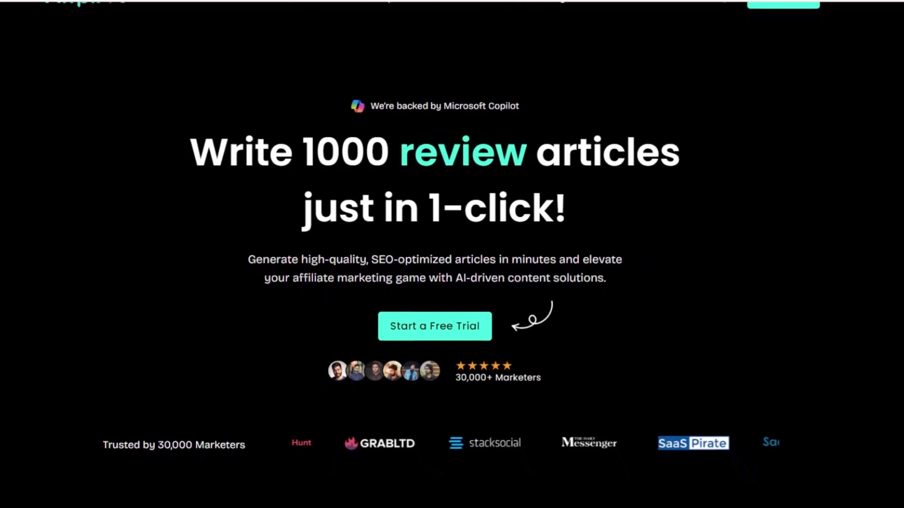
pyautogui.scroll(-3, 452, 254)
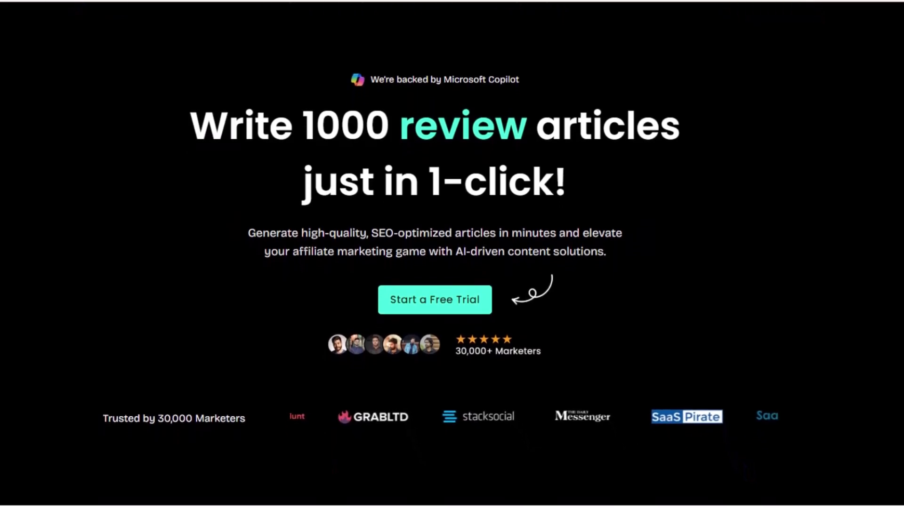
pyautogui.scroll(-4, 452, 254)
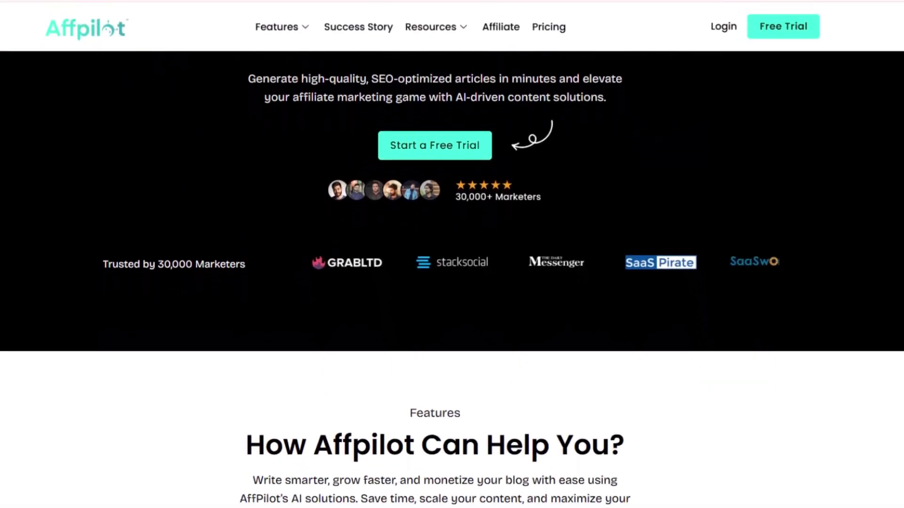
pyautogui.scroll(-3, 452, 254)
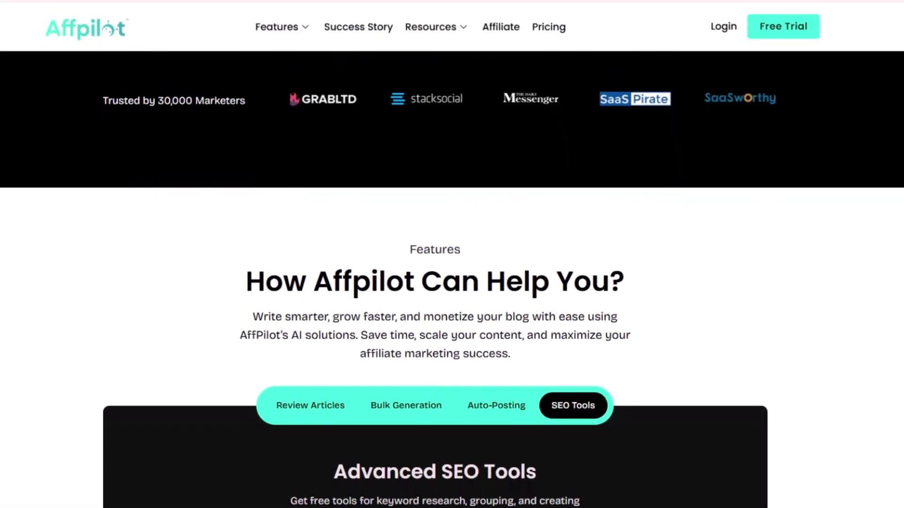